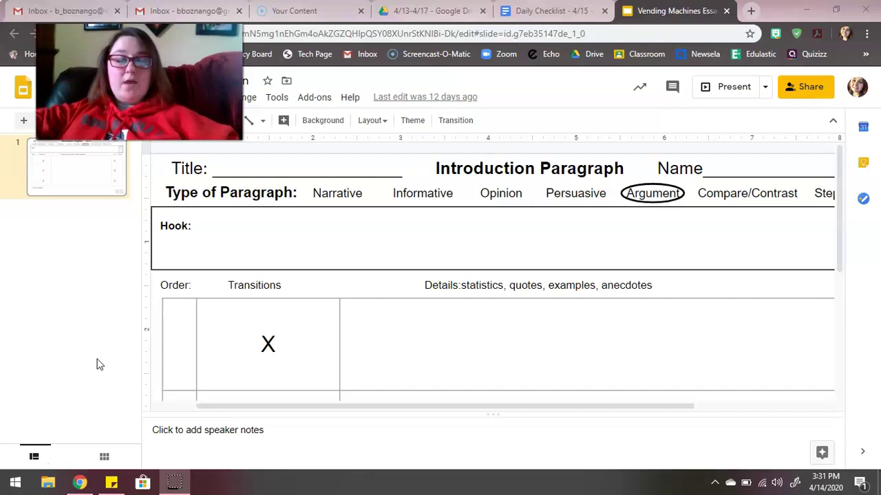
- Replace the blank underline after 'Title:' with 'Vending Machines' followed by a tab gap
{"action": "left_click", "coordinate": [222, 172]}
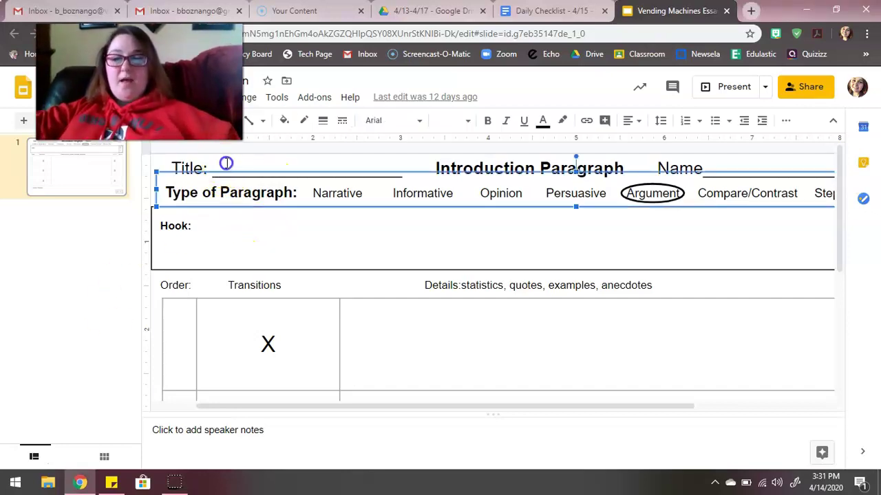
{"action": "left_click", "coordinate": [225, 163]}
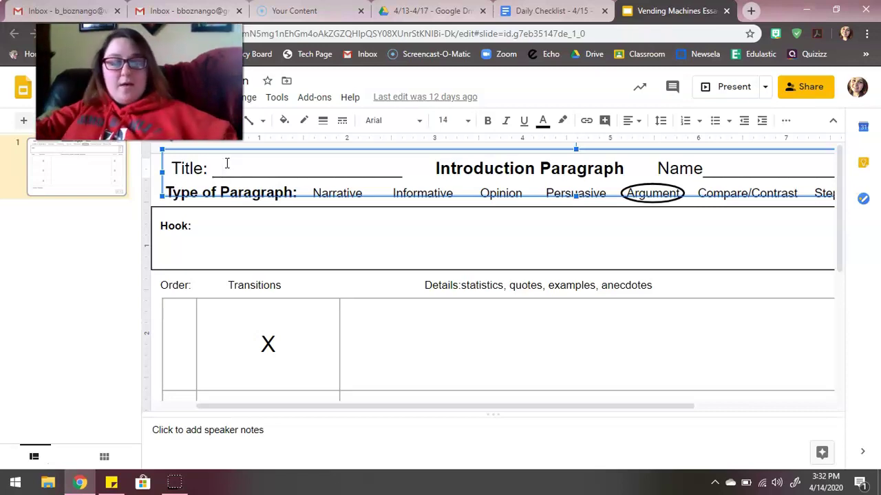
{"action": "key", "text": "Delete"}
{"action": "key", "text": "Delete"}
{"action": "key", "text": "Delete"}
{"action": "key", "text": "Delete"}
{"action": "key", "text": "Delete"}
{"action": "key", "text": "Delete"}
{"action": "key", "text": "Delete"}
{"action": "key", "text": "Delete"}
{"action": "key", "text": "Delete"}
{"action": "key", "text": "Delete"}
{"action": "key", "text": "Delete"}
{"action": "key", "text": "Delete"}
{"action": "key", "text": "Delete"}
{"action": "key", "text": "Delete"}
{"action": "key", "text": "Delete"}
{"action": "key", "text": "Delete"}
{"action": "key", "text": "Delete"}
{"action": "key", "text": "Delete"}
{"action": "key", "text": "Delete"}
{"action": "key", "text": "Delete"}
{"action": "type", "text": "Vending"}
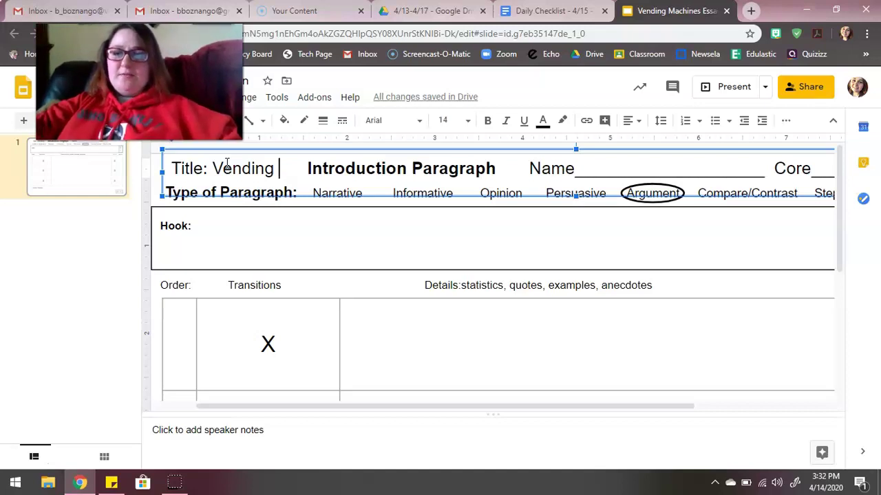
{"action": "type", "text": "Machine"}
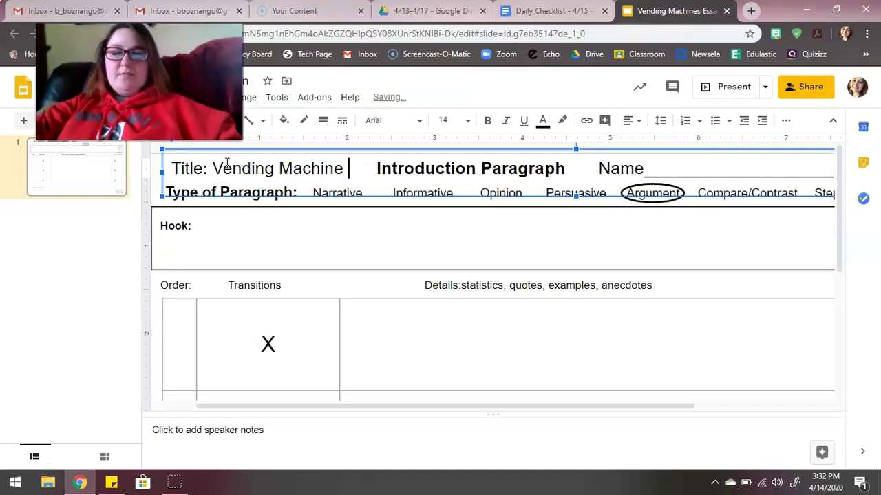
{"action": "key", "text": "BackSpace"}
{"action": "type", "text": "s"}
{"action": "key", "text": "Tab"}
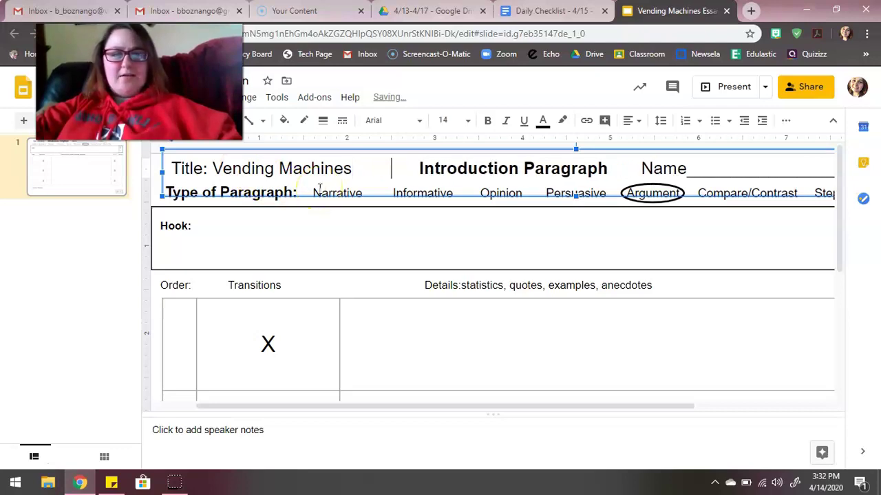
{"action": "scroll", "coordinate": [618, 154], "scroll_direction": "right", "scroll_amount": 1}
- Replace the underscores after Name with ': ' and the teacher's name
{"action": "left_click", "coordinate": [624, 167]}
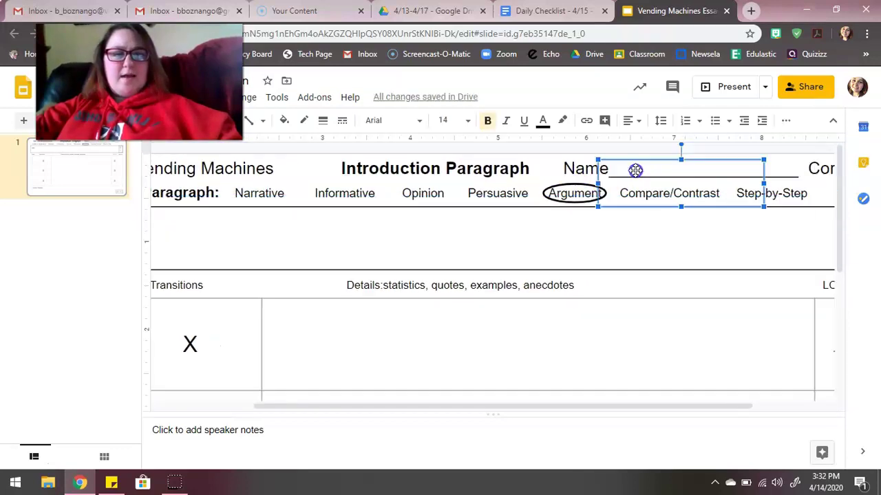
{"action": "left_click", "coordinate": [777, 169]}
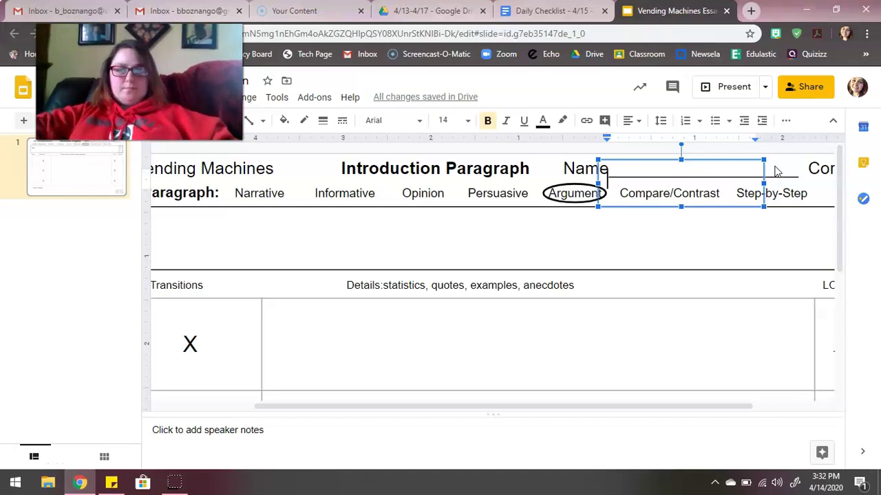
{"action": "left_click", "coordinate": [787, 174]}
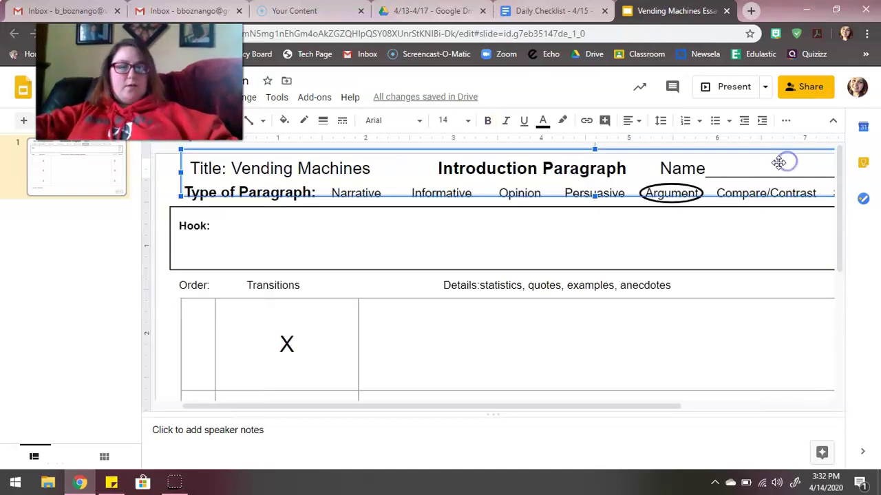
{"action": "left_click", "coordinate": [761, 163]}
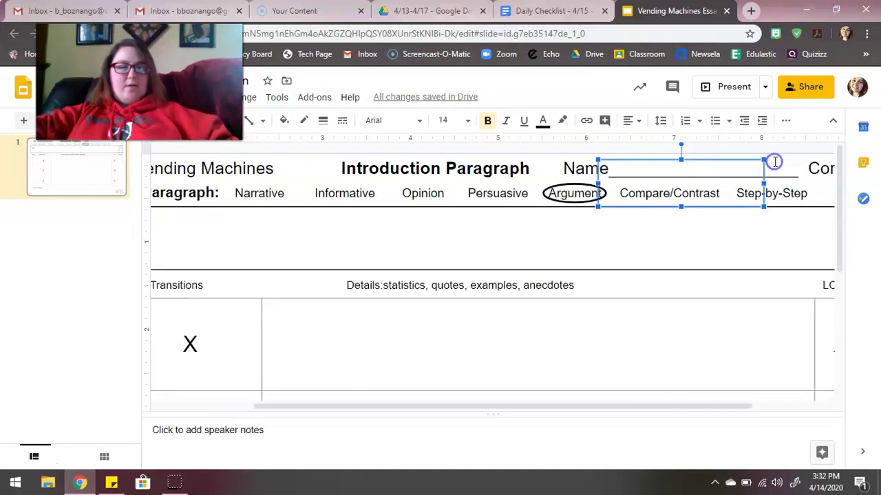
{"action": "left_click", "coordinate": [505, 172]}
{"action": "left_click", "coordinate": [525, 168]}
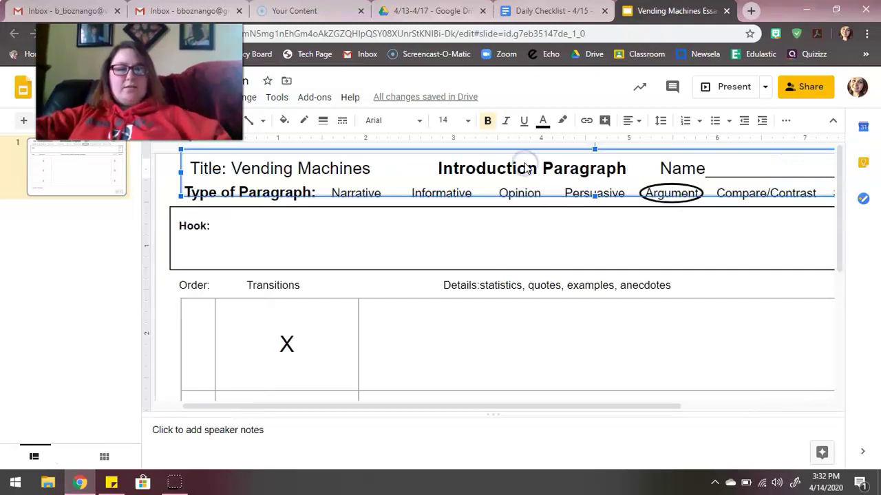
{"action": "key", "text": "Right"}
{"action": "key", "text": "Right"}
{"action": "key", "text": "BackSpace"}
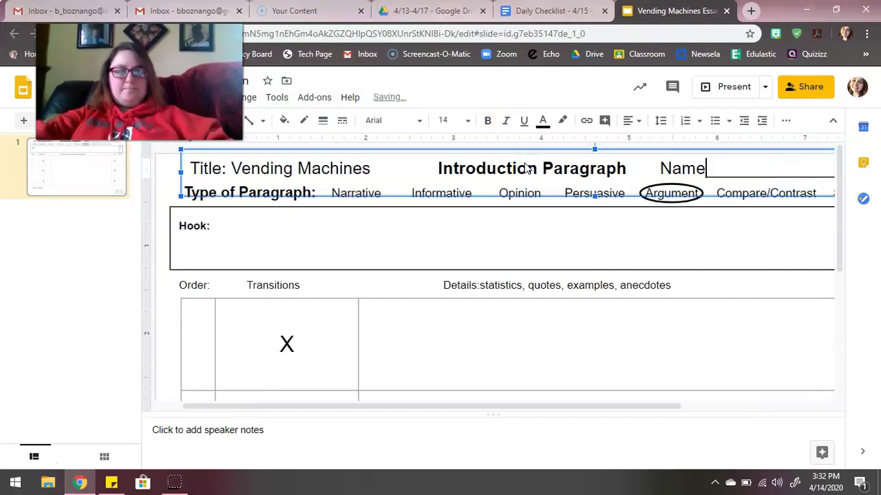
{"action": "key", "text": "Delete"}
{"action": "key", "text": "Delete"}
{"action": "key", "text": "Delete"}
{"action": "key", "text": "Delete"}
{"action": "key", "text": "Delete"}
{"action": "key", "text": "Delete"}
{"action": "key", "text": "Delete"}
{"action": "key", "text": "Delete"}
{"action": "key", "text": "Delete"}
{"action": "key", "text": "Delete"}
{"action": "key", "text": "Delete"}
{"action": "key", "text": "Delete"}
{"action": "key", "text": "Delete"}
{"action": "key", "text": "Delete"}
{"action": "key", "text": "Delete"}
{"action": "key", "text": "Delete"}
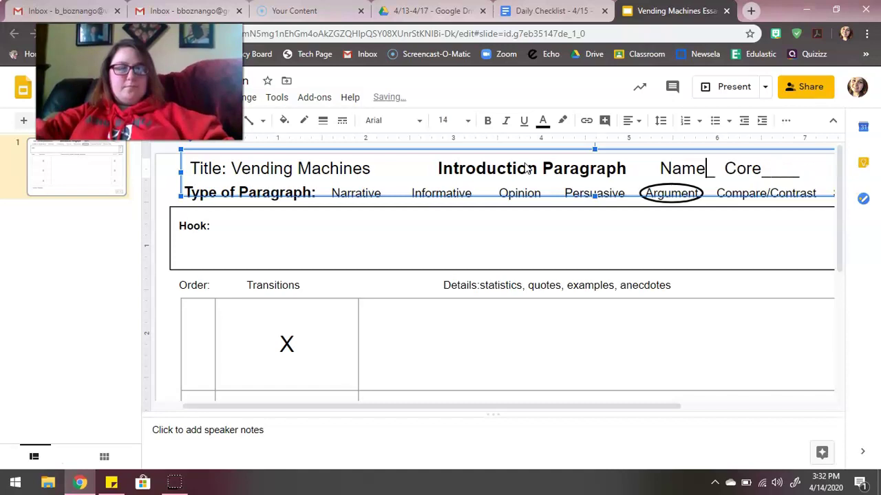
{"action": "type", "text": ": Miss Boznang"}
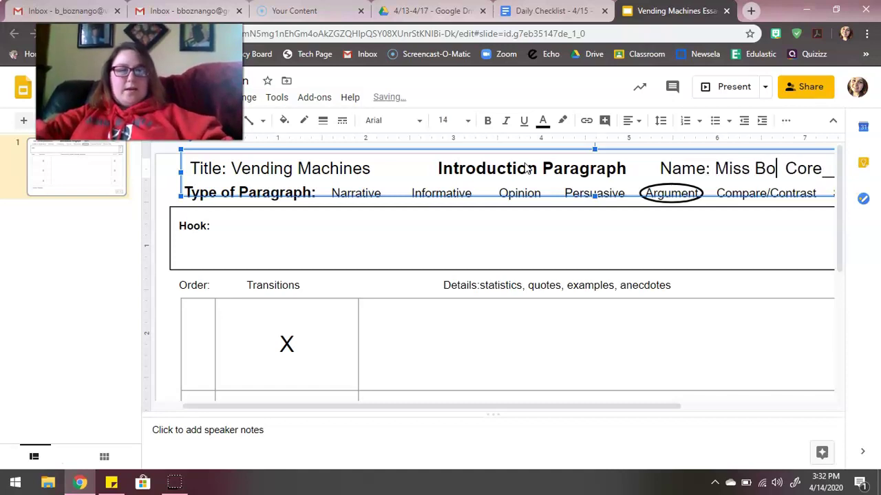
{"action": "type", "text": "o"}
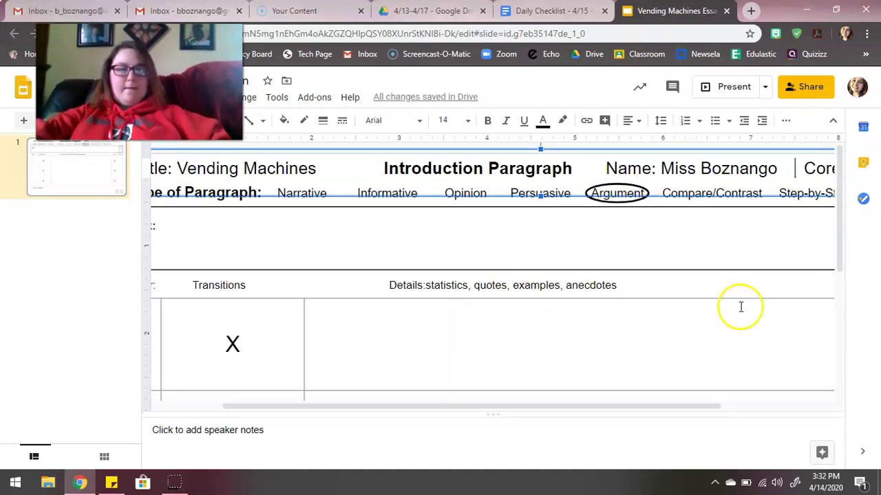
{"action": "scroll", "coordinate": [741, 307], "scroll_direction": "right", "scroll_amount": 2}
{"action": "scroll", "coordinate": [741, 307], "scroll_direction": "right", "scroll_amount": 2}
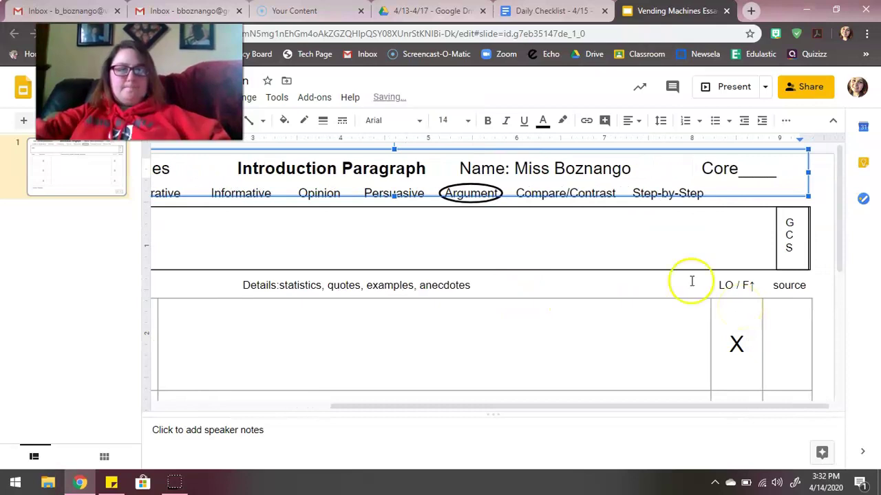
{"action": "scroll", "coordinate": [741, 179], "scroll_direction": "left", "scroll_amount": 3}
{"action": "scroll", "coordinate": [755, 173], "scroll_direction": "left", "scroll_amount": 3}
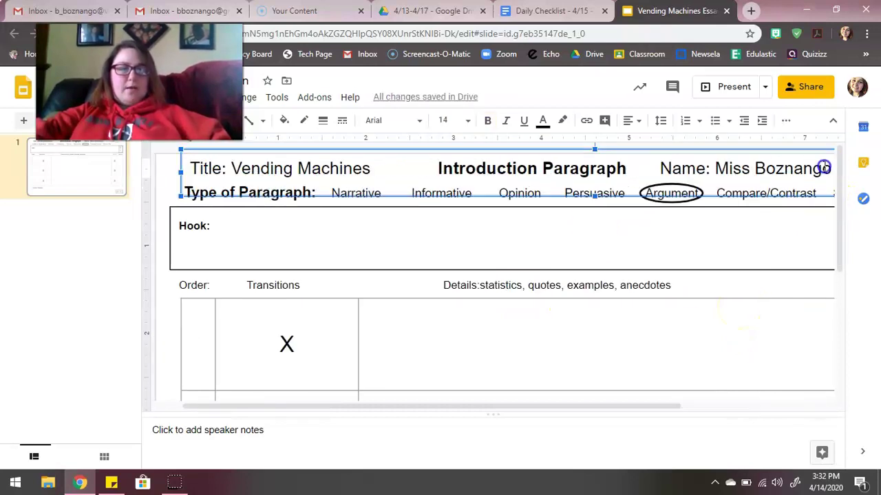
- Replace the underscores after Core with '1/2/3', keeping the title row in place
{"action": "left_click", "coordinate": [794, 167]}
{"action": "scroll", "coordinate": [794, 167], "scroll_direction": "right", "scroll_amount": 3}
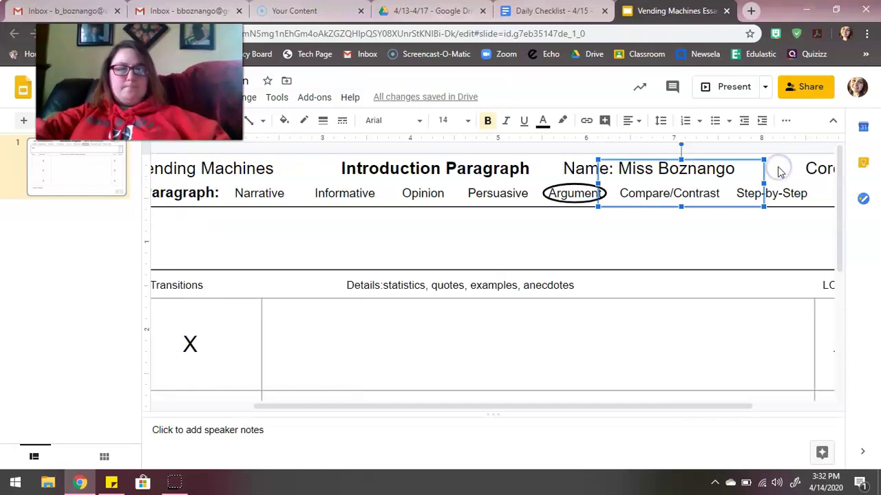
{"action": "left_click", "coordinate": [757, 171]}
{"action": "key", "text": "Right"}
{"action": "key", "text": "Right"}
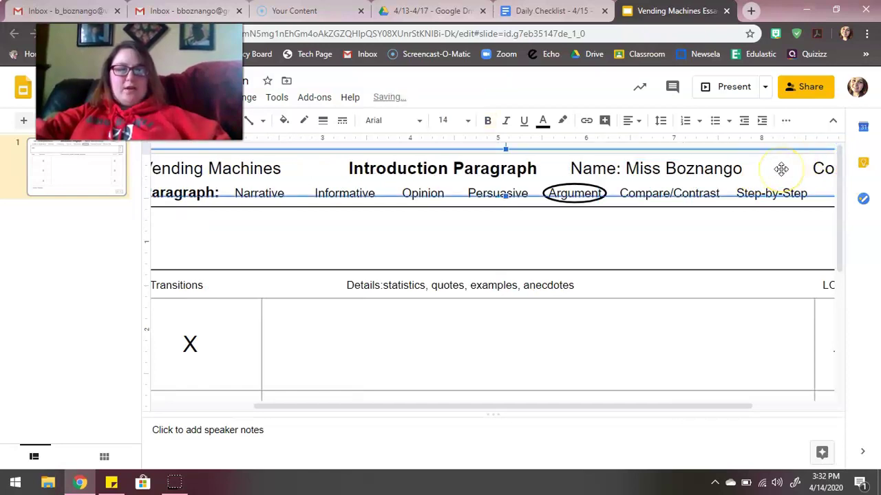
{"action": "key", "text": "Left"}
{"action": "key", "text": "Left"}
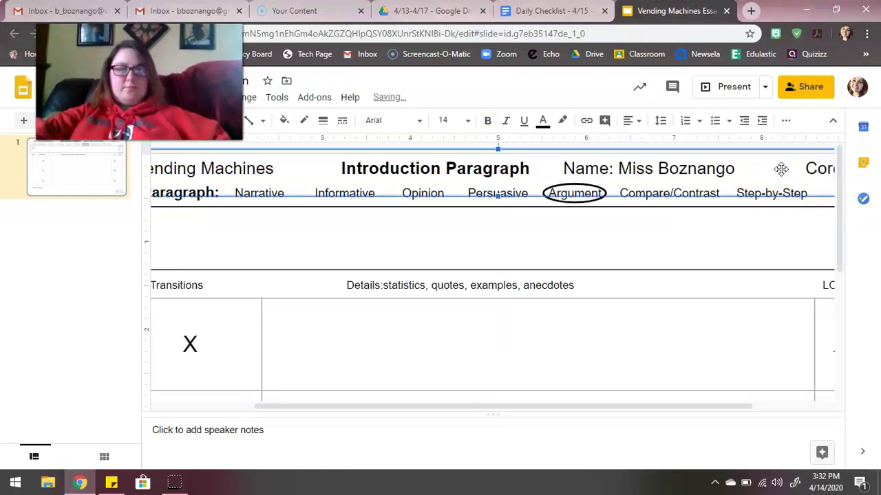
{"action": "left_click", "coordinate": [466, 168]}
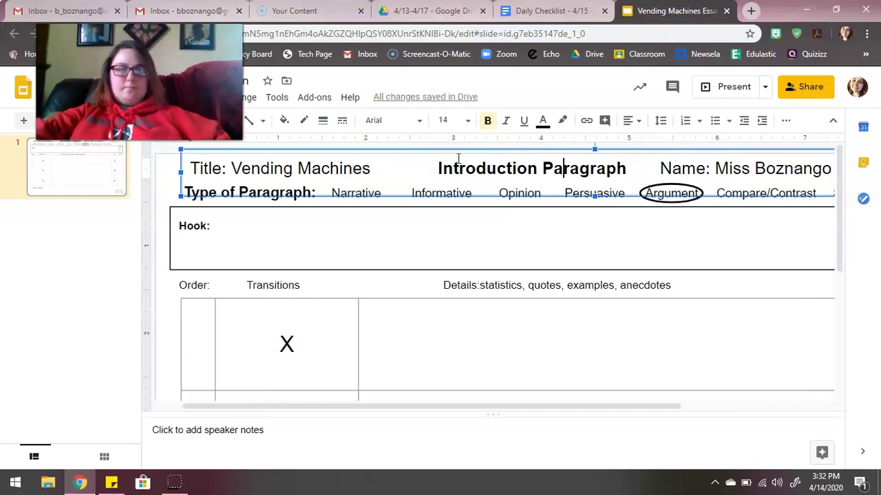
{"action": "key", "text": "Right"}
{"action": "key", "text": "Right"}
{"action": "key", "text": "Right"}
{"action": "key", "text": "Right"}
{"action": "key", "text": "Right"}
{"action": "key", "text": "Right"}
{"action": "key", "text": "Right"}
{"action": "key", "text": "Right"}
{"action": "key", "text": "Right"}
{"action": "key", "text": "Right"}
{"action": "key", "text": "Right"}
{"action": "key", "text": "Right"}
{"action": "key", "text": "Right"}
{"action": "key", "text": "Right"}
{"action": "key", "text": "Right"}
{"action": "key", "text": "Right"}
{"action": "key", "text": "Right"}
{"action": "key", "text": "Right"}
{"action": "key", "text": "Right"}
{"action": "key", "text": "Right"}
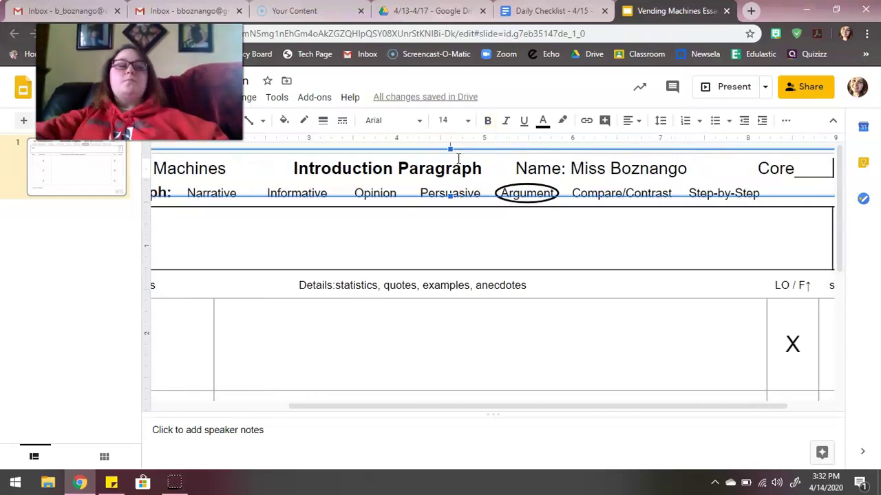
{"action": "key", "text": "BackSpace"}
{"action": "key", "text": "BackSpace"}
{"action": "key", "text": "BackSpace"}
{"action": "key", "text": "BackSpace"}
{"action": "type", "text": "1 /"}
{"action": "key", "text": "BackSpace"}
{"action": "key", "text": "BackSpace"}
{"action": "type", "text": "/2/3"}
{"action": "left_click", "coordinate": [405, 251]}
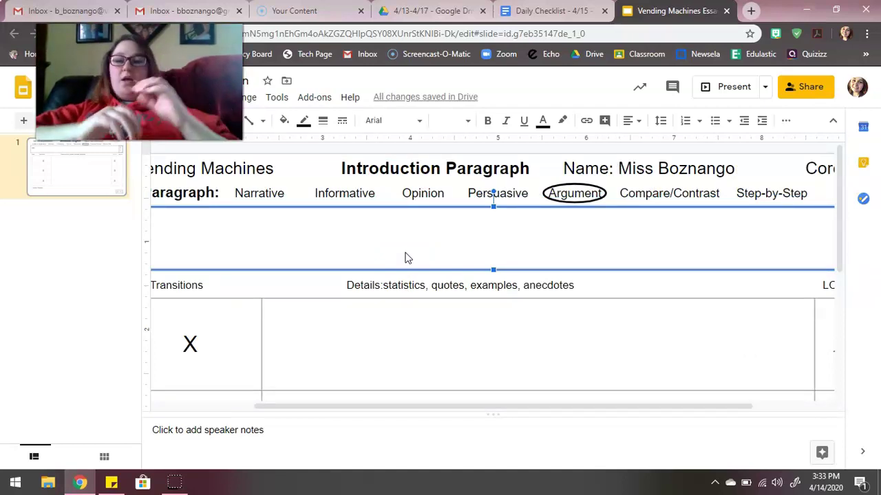
- Scroll down to the Position Statement cell and place the caret after its heading
{"action": "scroll", "coordinate": [404, 258], "scroll_direction": "left", "scroll_amount": 4}
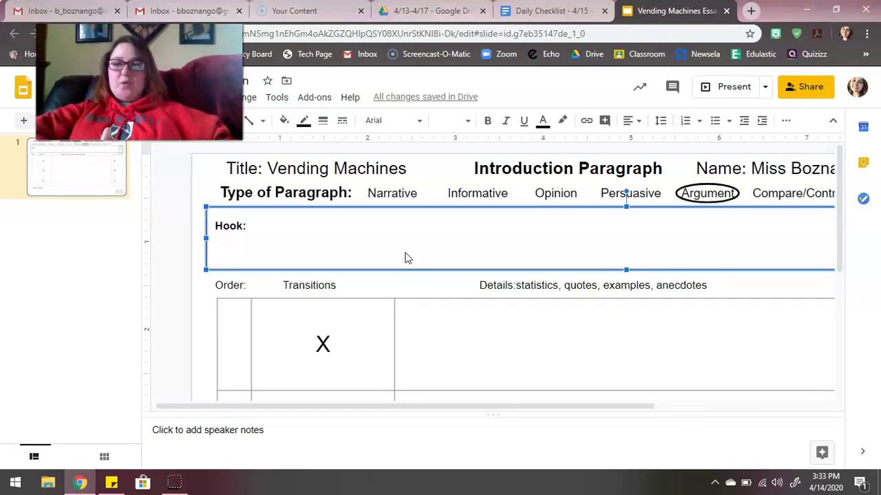
{"action": "scroll", "coordinate": [404, 258], "scroll_direction": "down", "scroll_amount": 5}
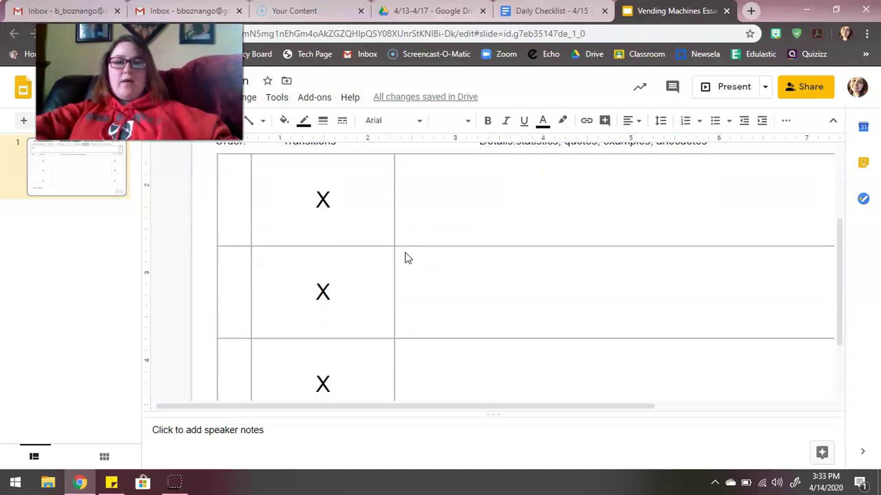
{"action": "scroll", "coordinate": [404, 258], "scroll_direction": "down", "scroll_amount": 1}
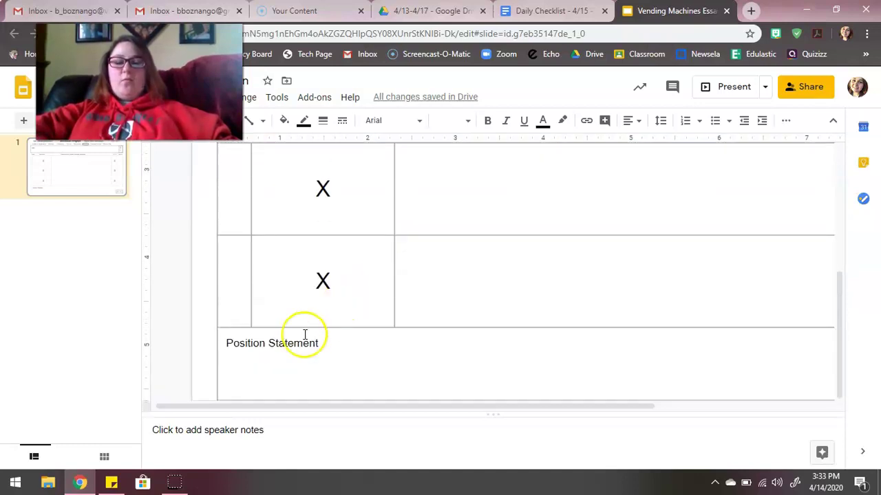
{"action": "left_click", "coordinate": [331, 349]}
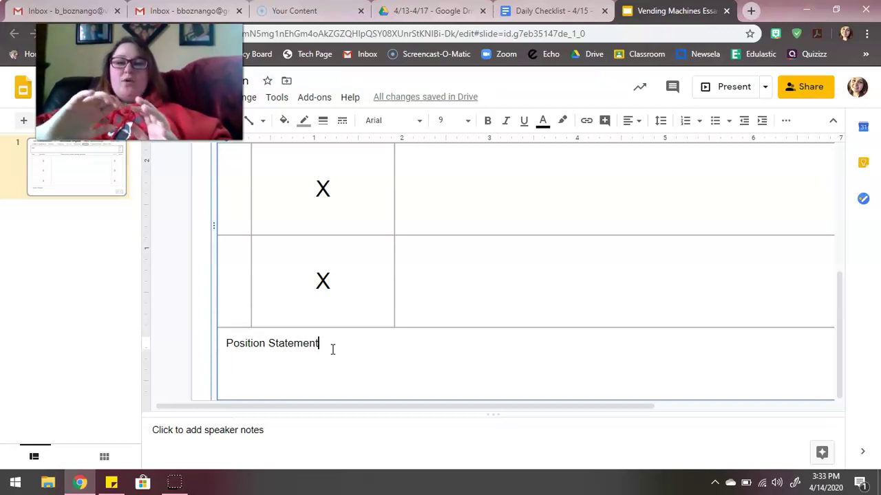
- On a new 12-point line, write 'I agree with the argument that vending machines should be allowed in schools.'
{"action": "key", "text": "Return"}
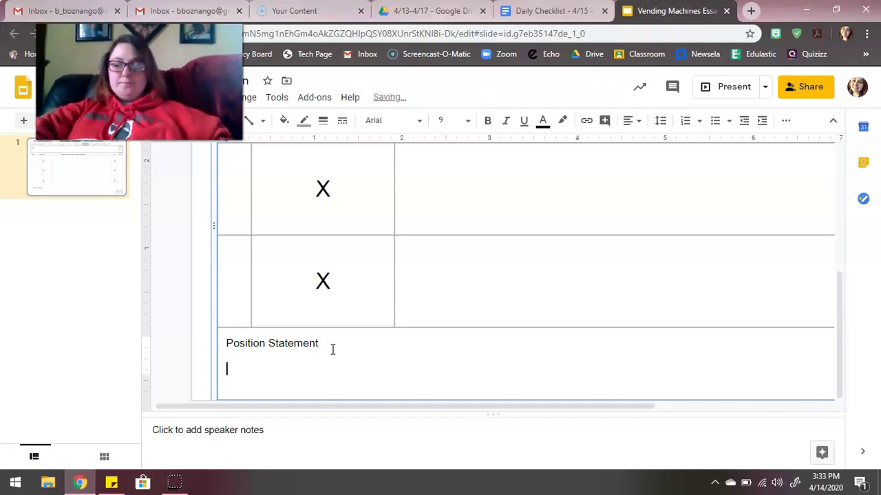
{"action": "left_click", "coordinate": [455, 119]}
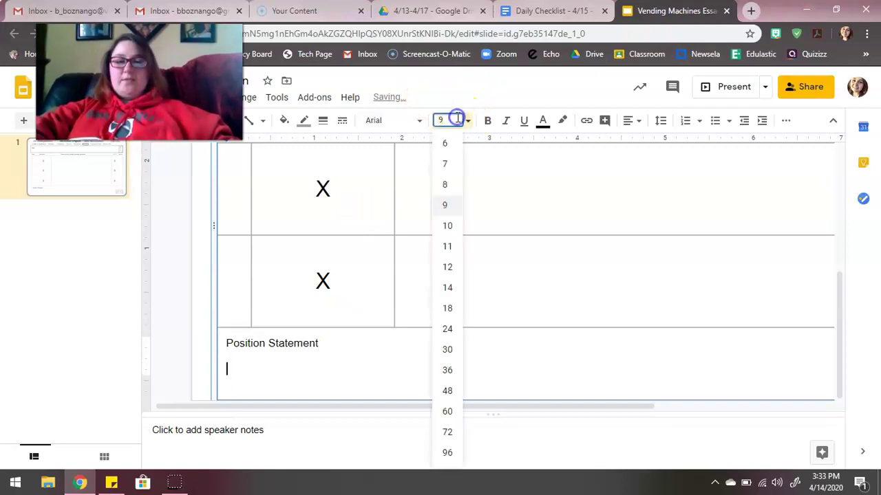
{"action": "left_click", "coordinate": [448, 268]}
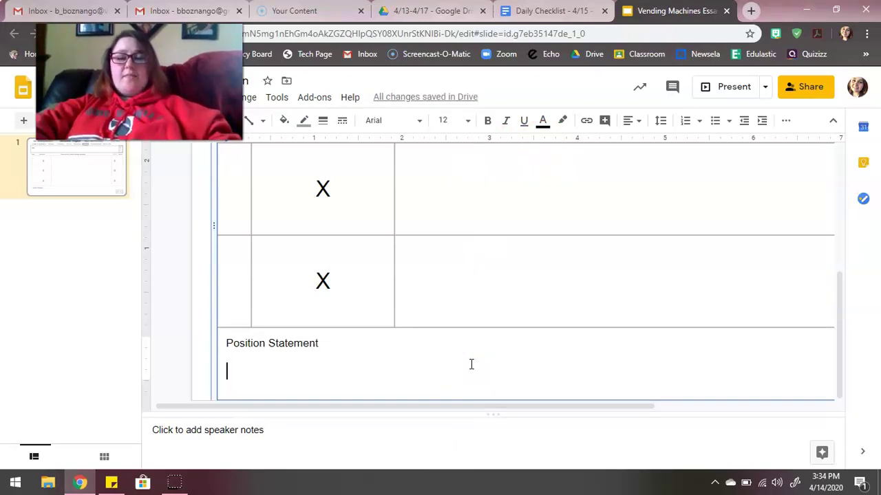
{"action": "type", "text": "I agree with the argument that vending machines should "}
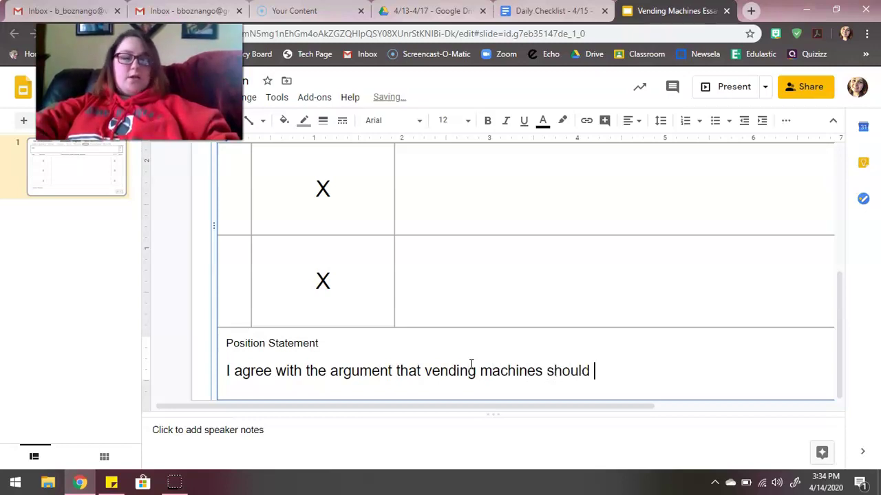
{"action": "type", "text": "be allowed in schools."}
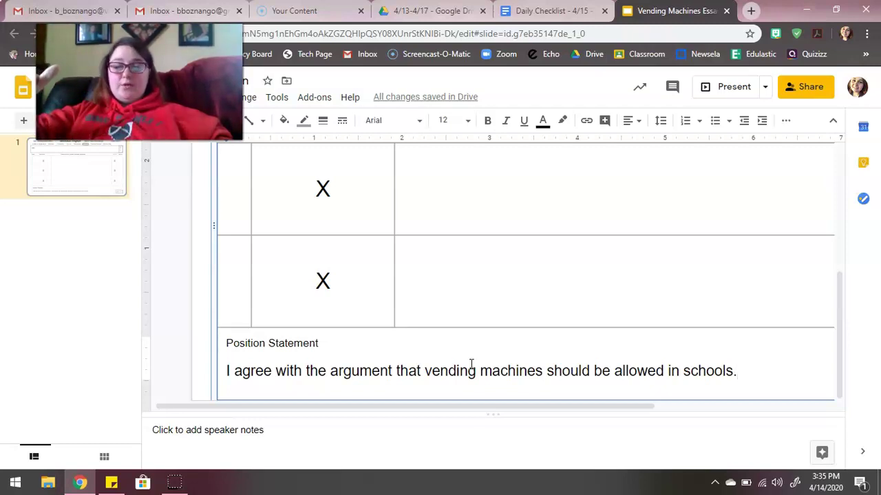
- After 'Hook:', type the question 'Should vending machines be allowed in schools?'
{"action": "scroll", "coordinate": [471, 364], "scroll_direction": "up", "scroll_amount": 3}
{"action": "scroll", "coordinate": [471, 364], "scroll_direction": "up", "scroll_amount": 4}
{"action": "left_click", "coordinate": [409, 220]}
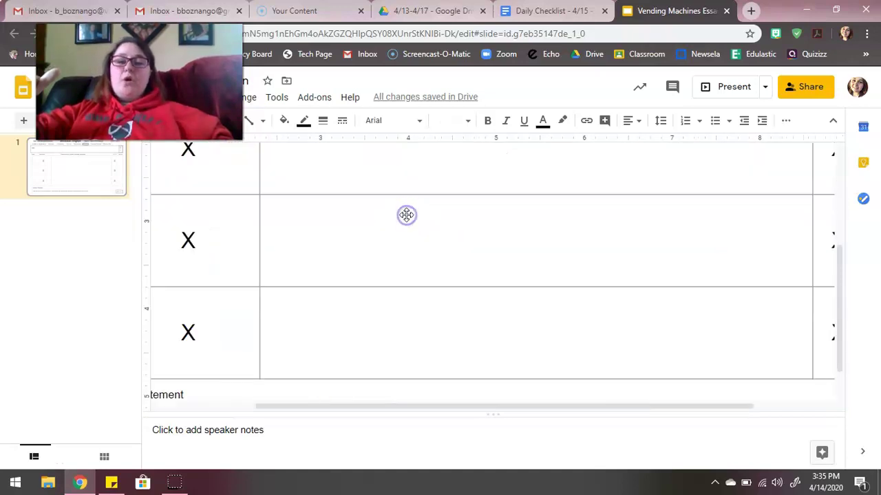
{"action": "scroll", "coordinate": [406, 219], "scroll_direction": "up", "scroll_amount": 3}
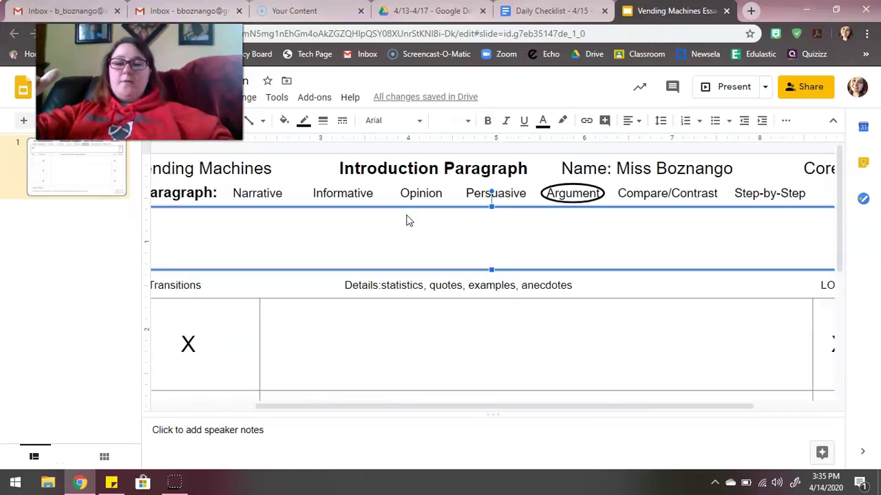
{"action": "left_click", "coordinate": [318, 227]}
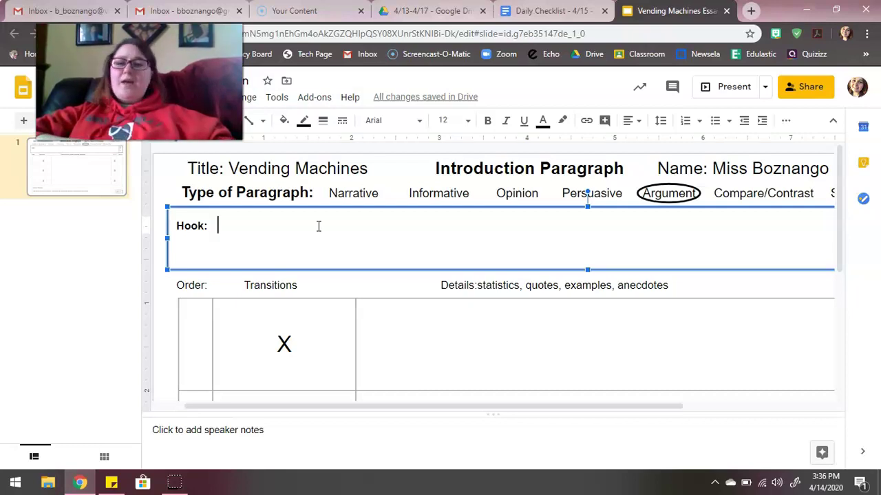
{"action": "type", "text": "S"}
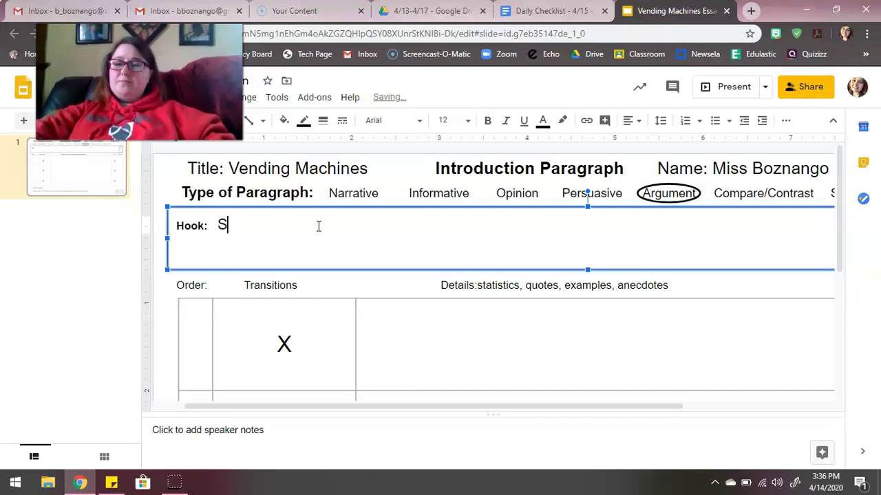
{"action": "type", "text": "hould v"}
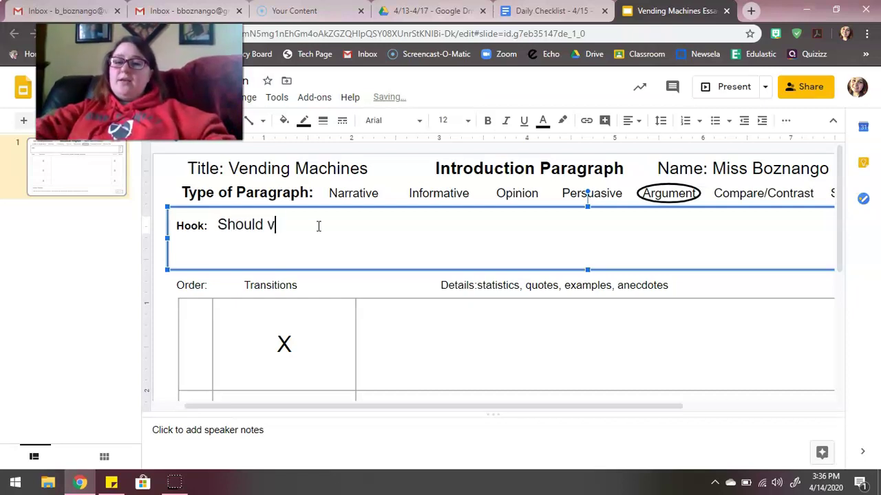
{"action": "type", "text": "ending mac"}
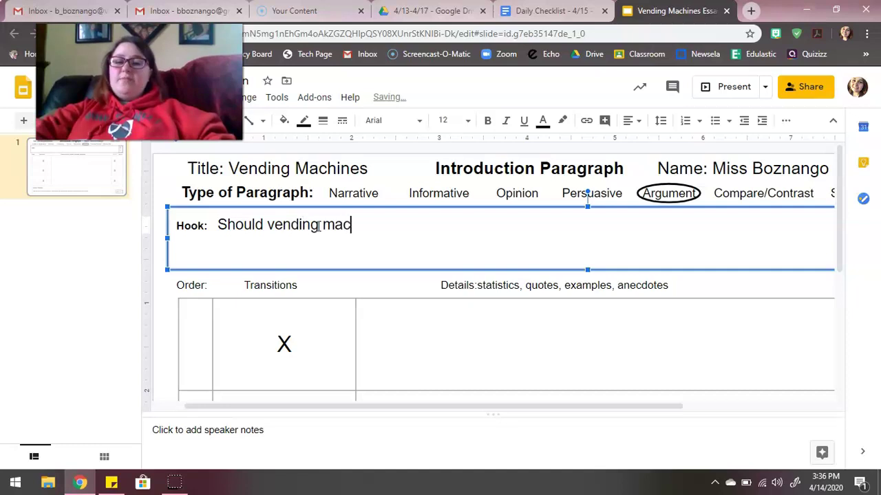
{"action": "type", "text": "hines b"}
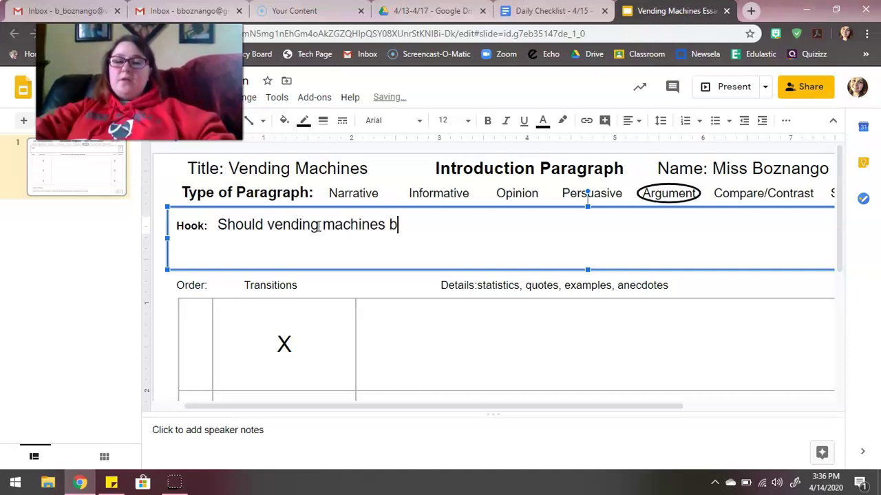
{"action": "type", "text": "e allowed"}
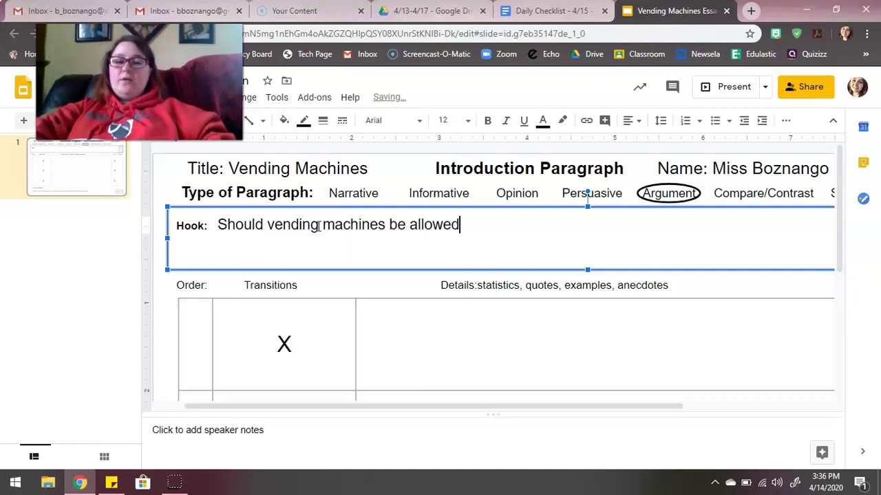
{"action": "type", "text": " in scho"}
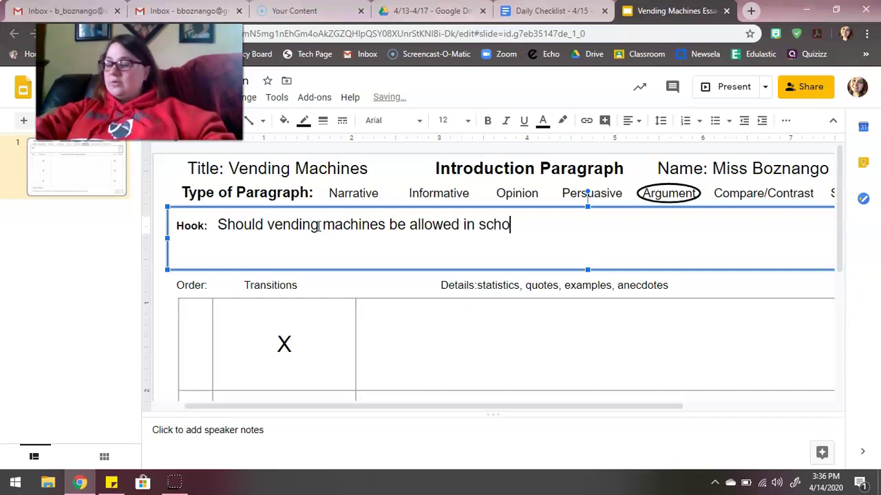
{"action": "type", "text": "ols?"}
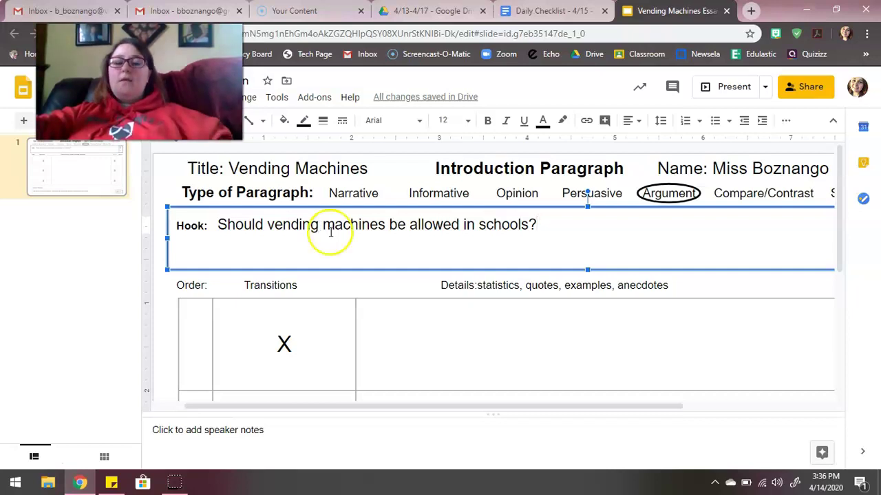
- Scroll down to view the Order, Transitions and Details table
{"action": "scroll", "coordinate": [469, 313], "scroll_direction": "down", "scroll_amount": 3}
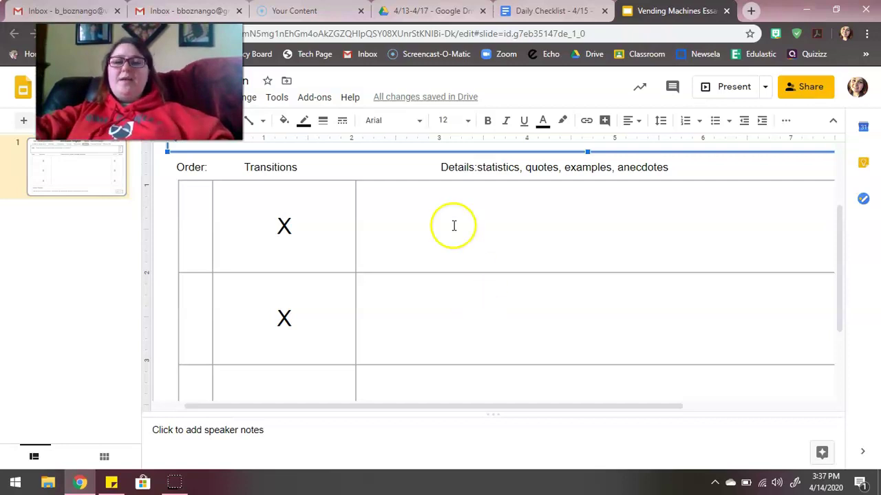
- In Google Drive, navigate from Online Learning into ELA, then the Argument Essays folder
{"action": "left_click", "coordinate": [413, 9]}
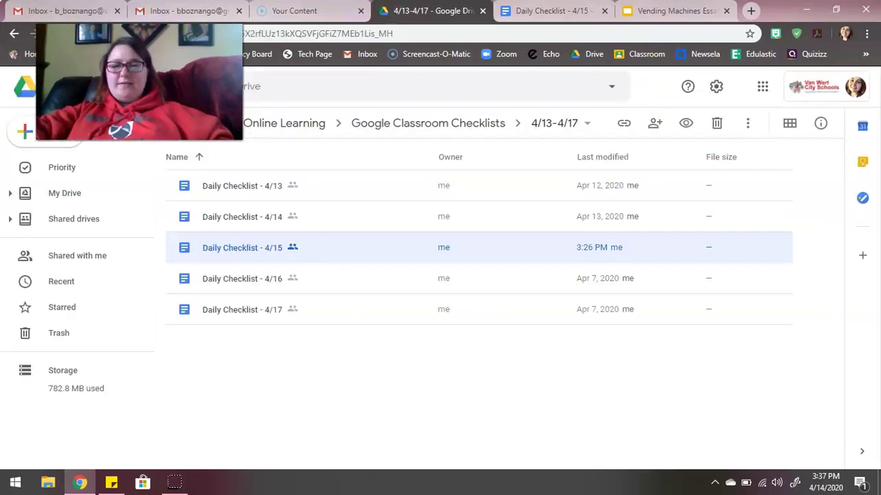
{"action": "left_click", "coordinate": [293, 121]}
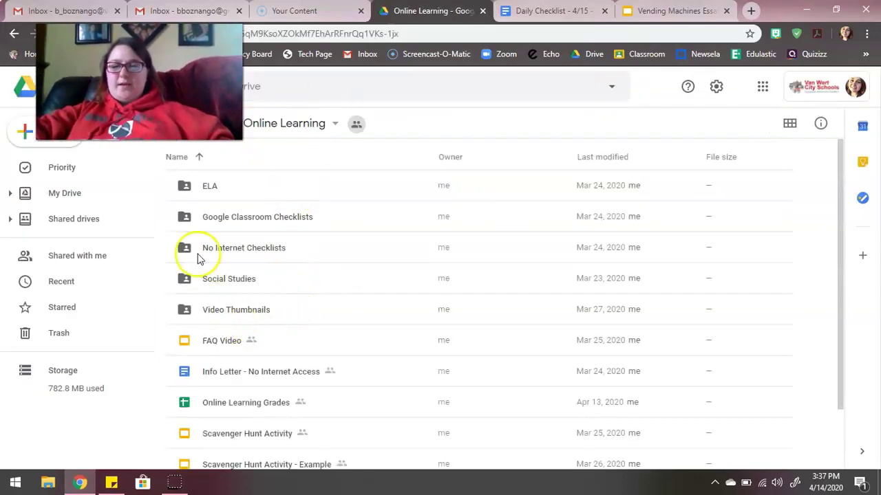
{"action": "double_click", "coordinate": [209, 192]}
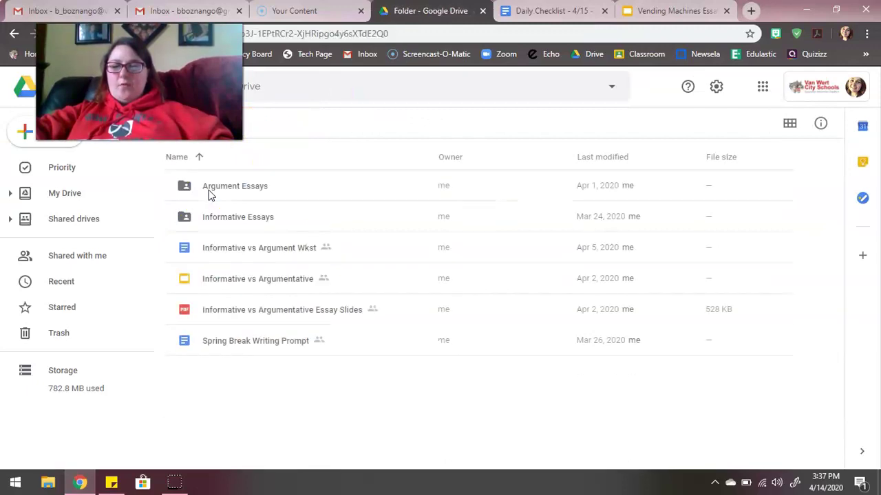
{"action": "double_click", "coordinate": [249, 189]}
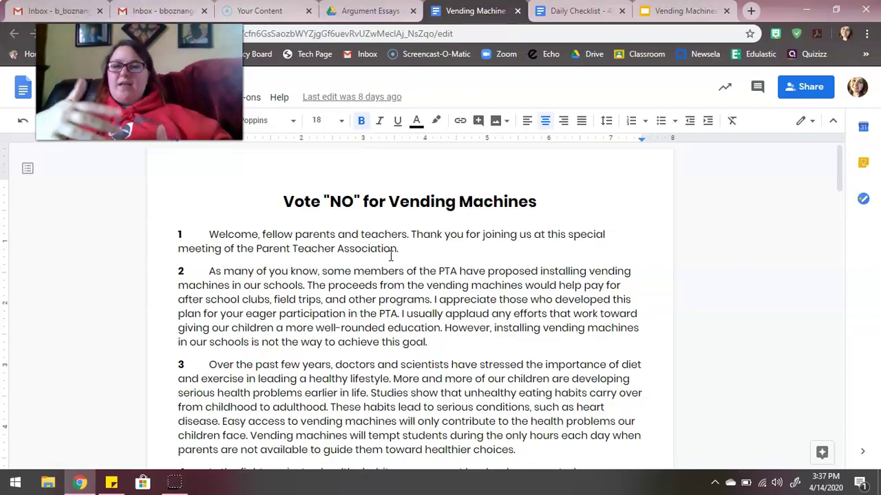
{"action": "scroll", "coordinate": [390, 256], "scroll_direction": "down", "scroll_amount": 6}
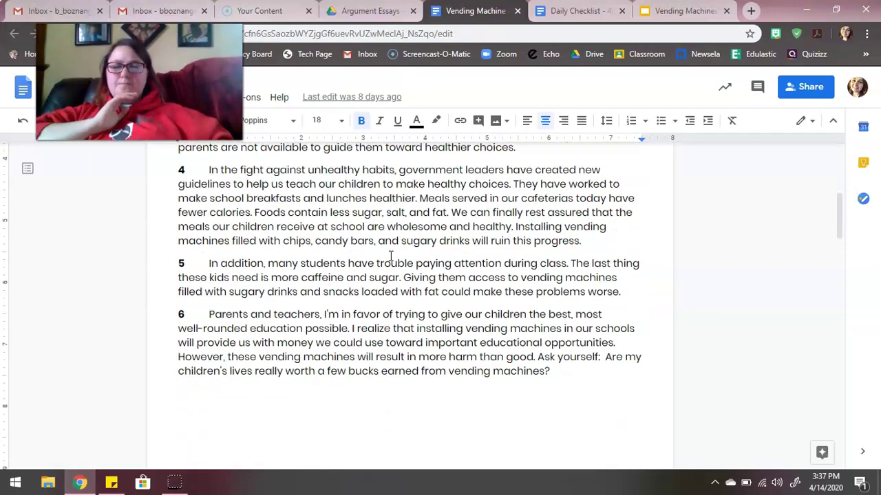
{"action": "scroll", "coordinate": [390, 256], "scroll_direction": "up", "scroll_amount": 6}
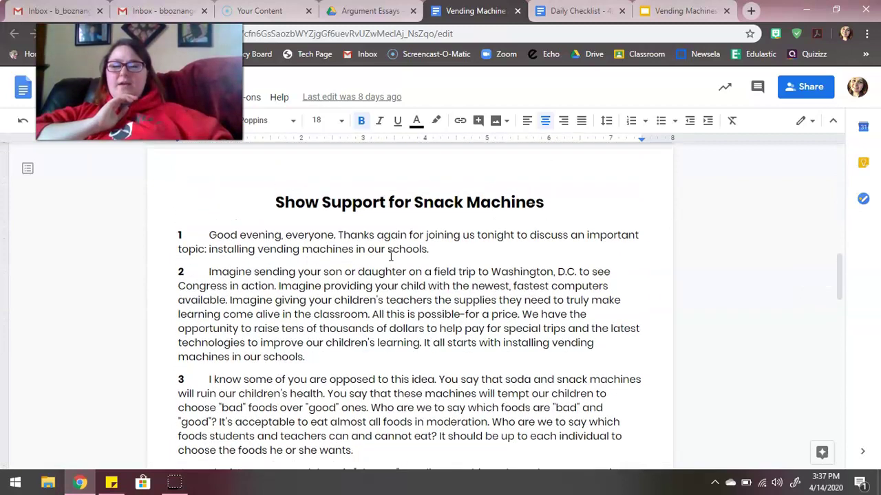
{"action": "left_click", "coordinate": [247, 244]}
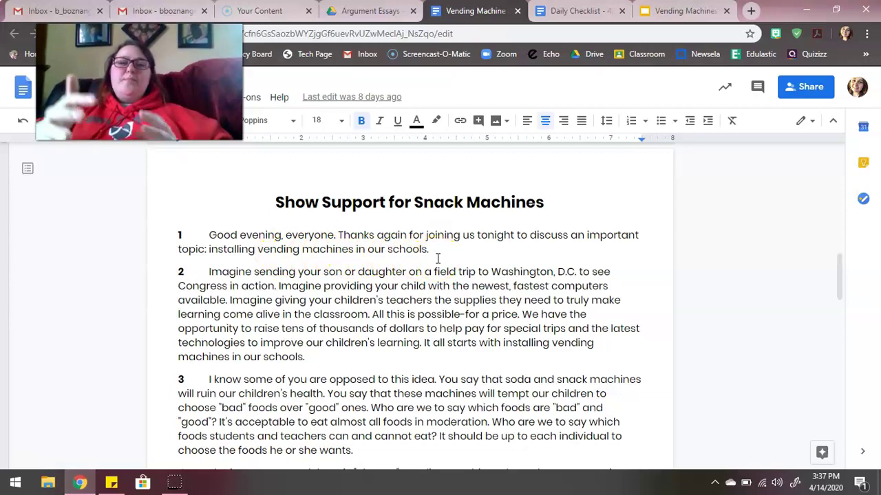
{"action": "scroll", "coordinate": [437, 258], "scroll_direction": "down", "scroll_amount": 15}
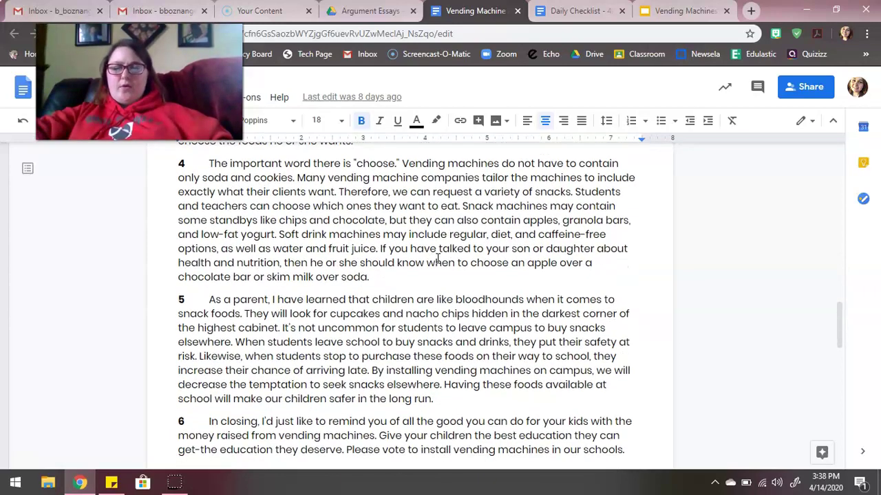
{"action": "scroll", "coordinate": [438, 258], "scroll_direction": "up", "scroll_amount": 2}
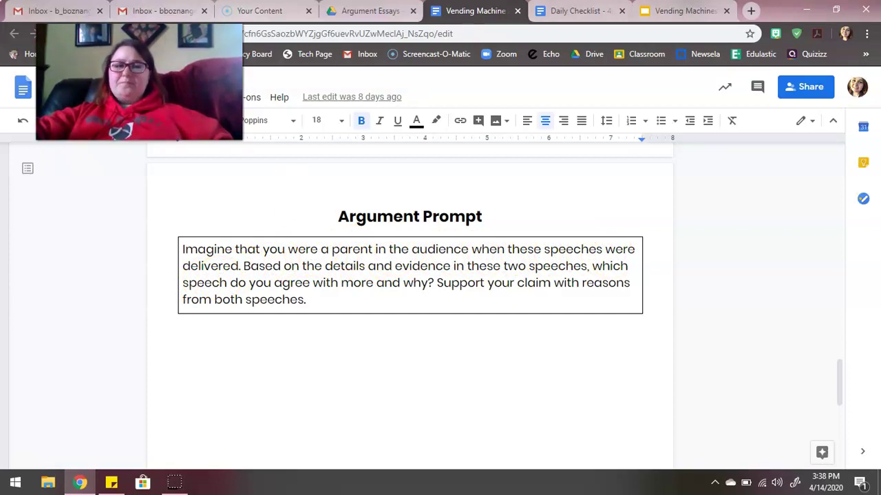
- In the first details cell, type at 12 pt 'Parents and teachers at a Parent Teacher Association meeting are trying to decide if…'
{"action": "left_click", "coordinate": [660, 11]}
{"action": "left_click", "coordinate": [391, 239]}
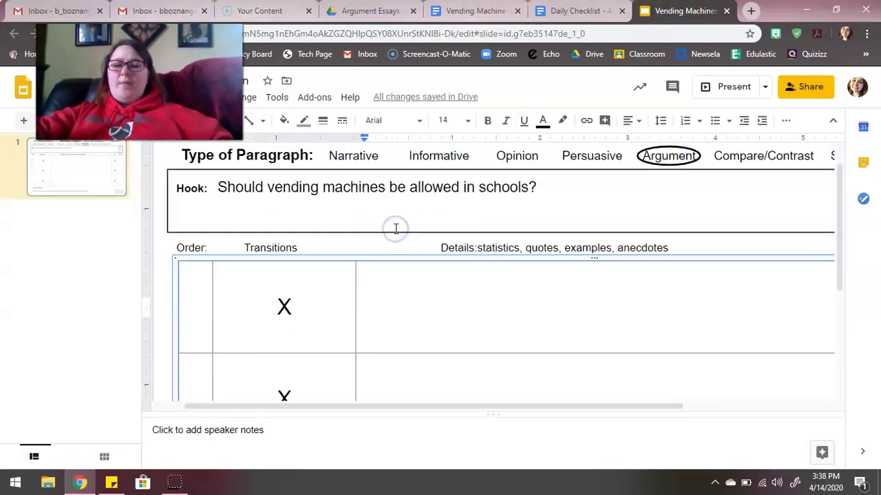
{"action": "left_click", "coordinate": [391, 292]}
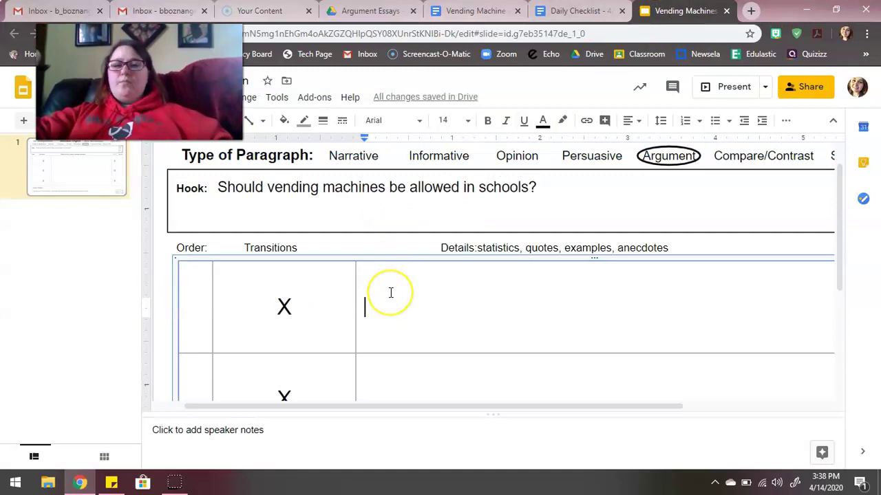
{"action": "left_click", "coordinate": [453, 122]}
{"action": "left_click", "coordinate": [448, 268]}
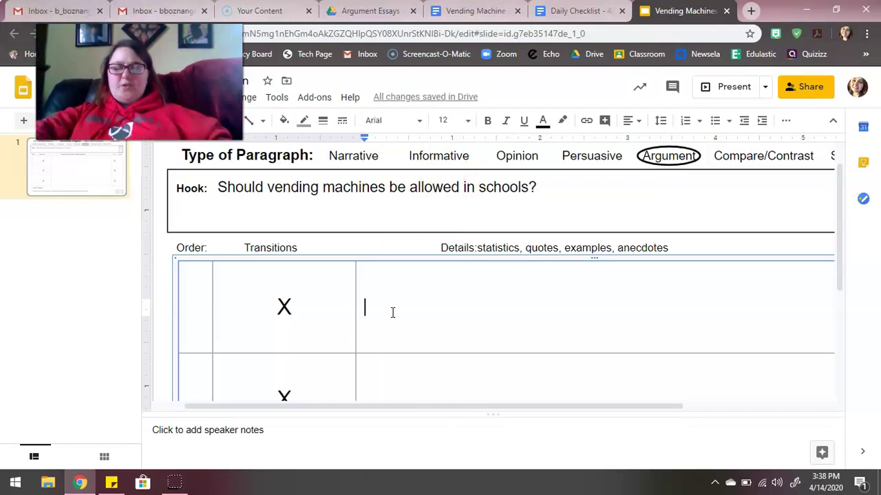
{"action": "type", "text": "Pa"}
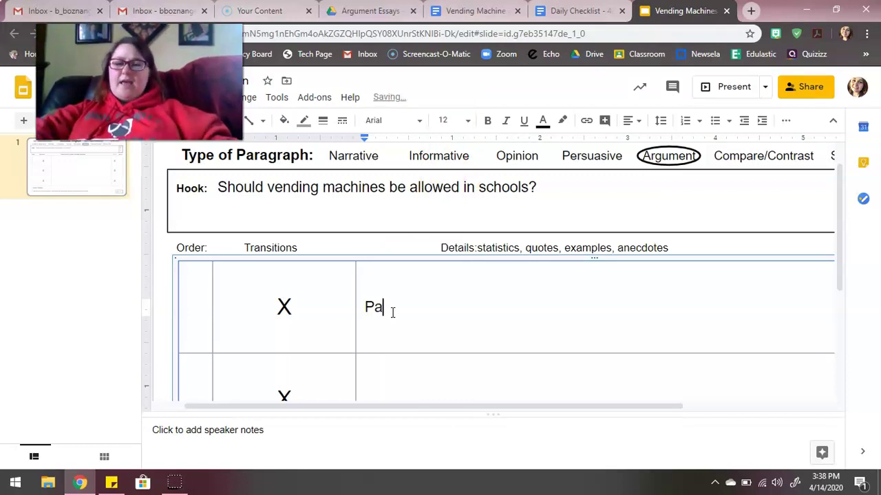
{"action": "type", "text": "rents and teachers at a Parent Teacher Association meeting a"}
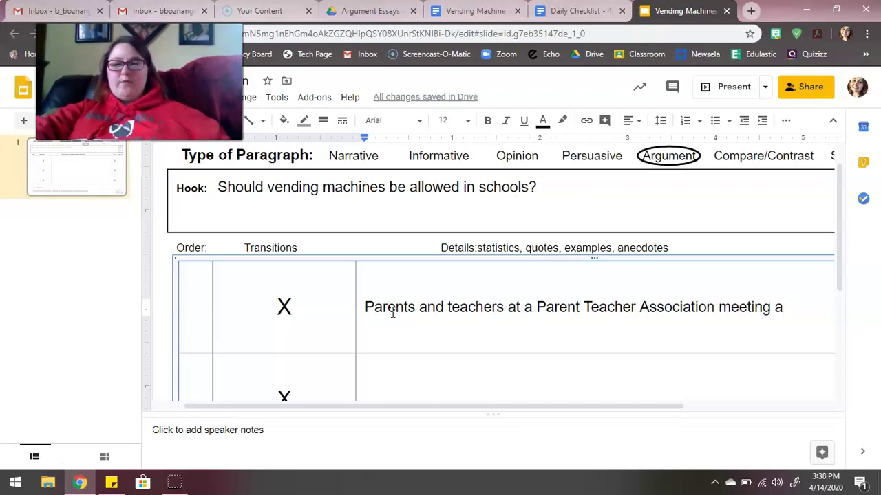
{"action": "type", "text": "re trying to decide if vend"}
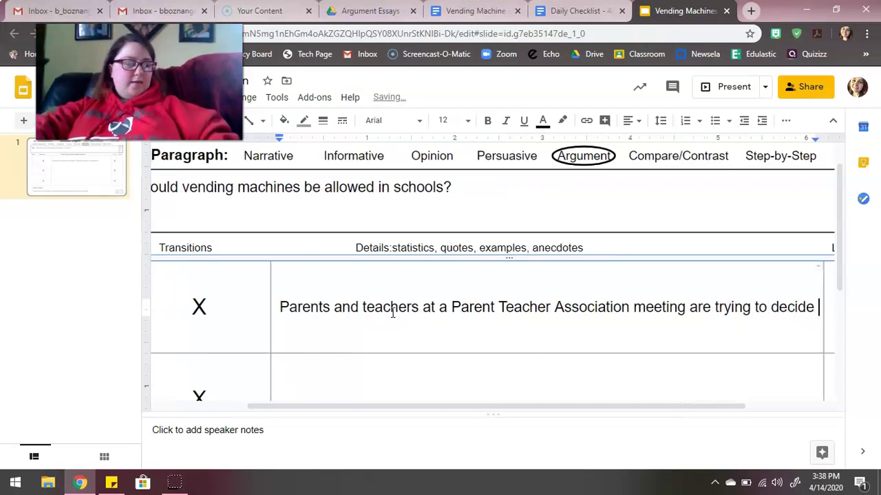
{"action": "type", "text": "ing machines"}
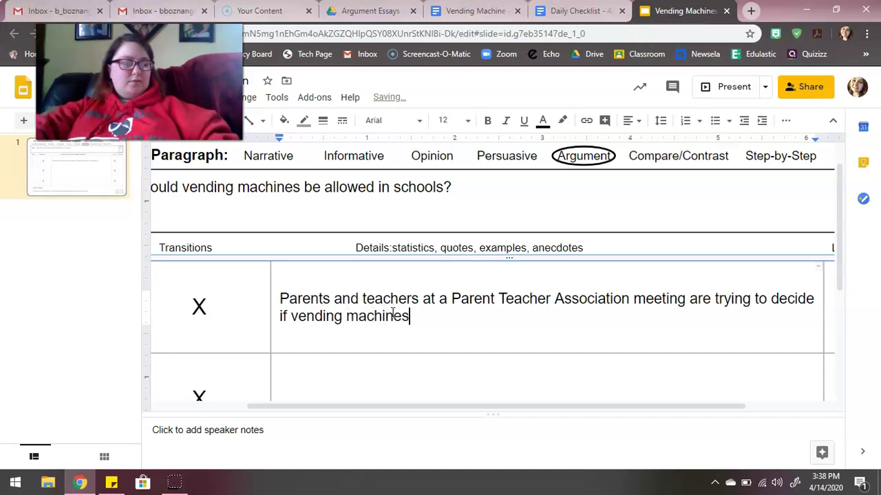
{"action": "type", "text": " should be installed in schools."}
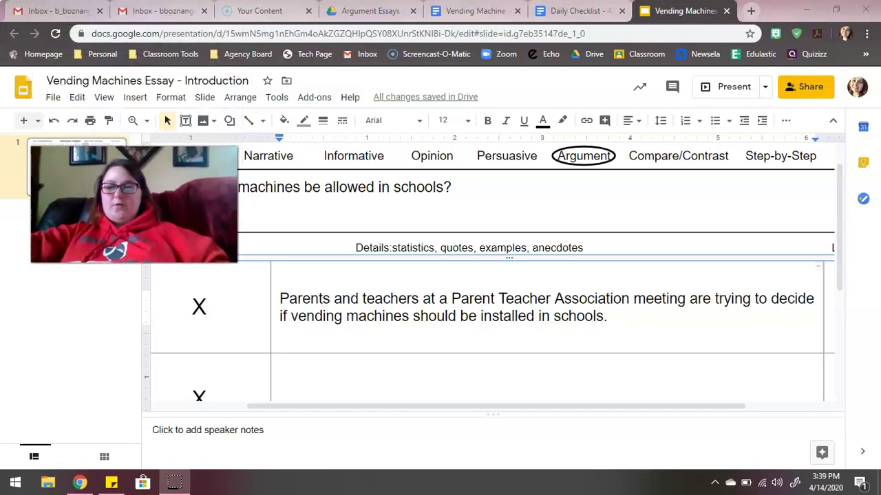
- Zoom to Fit and highlight the repeated ' in schools' ending the first detail sentence
{"action": "left_click", "coordinate": [149, 122]}
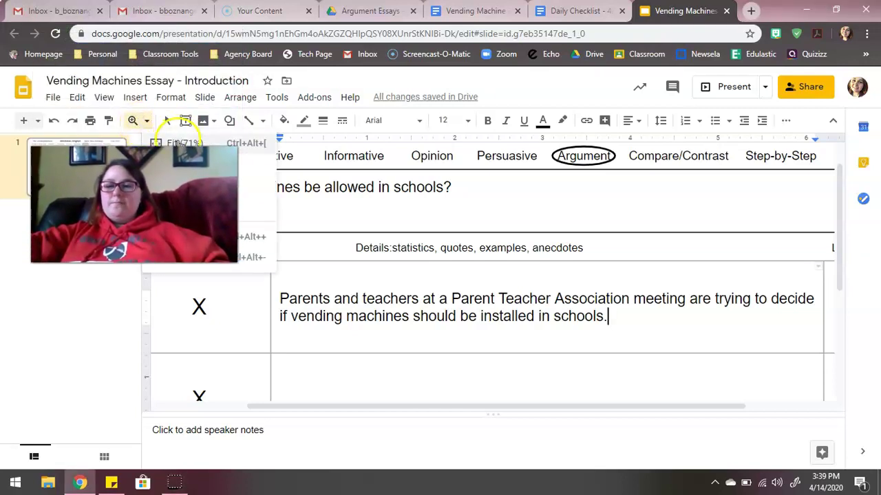
{"action": "left_click", "coordinate": [178, 143]}
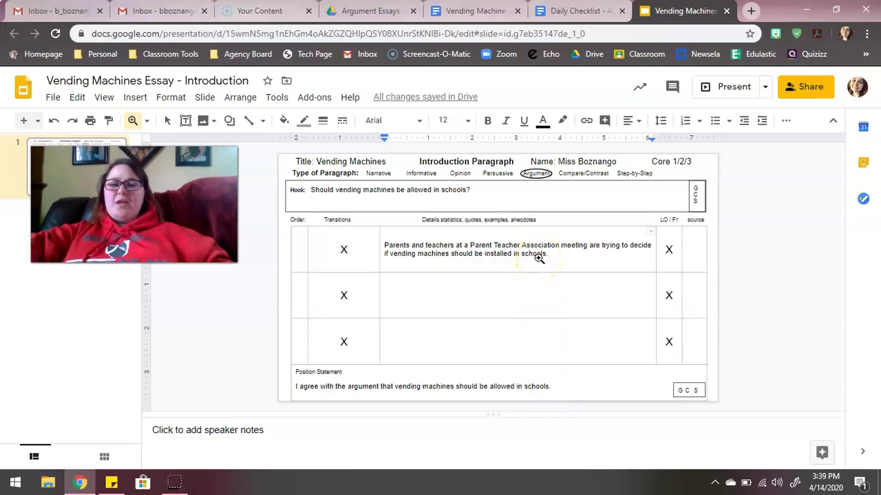
{"action": "left_click", "coordinate": [166, 122]}
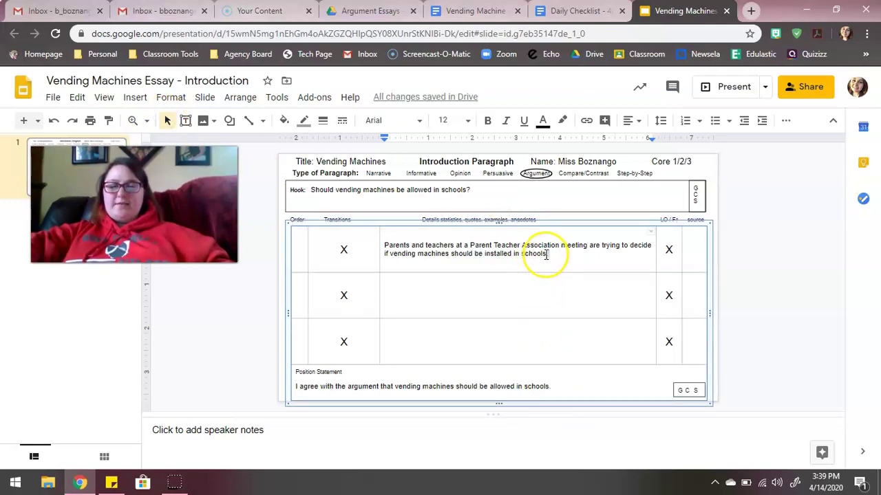
{"action": "left_click_drag", "start_coordinate": [548, 254], "coordinate": [511, 254]}
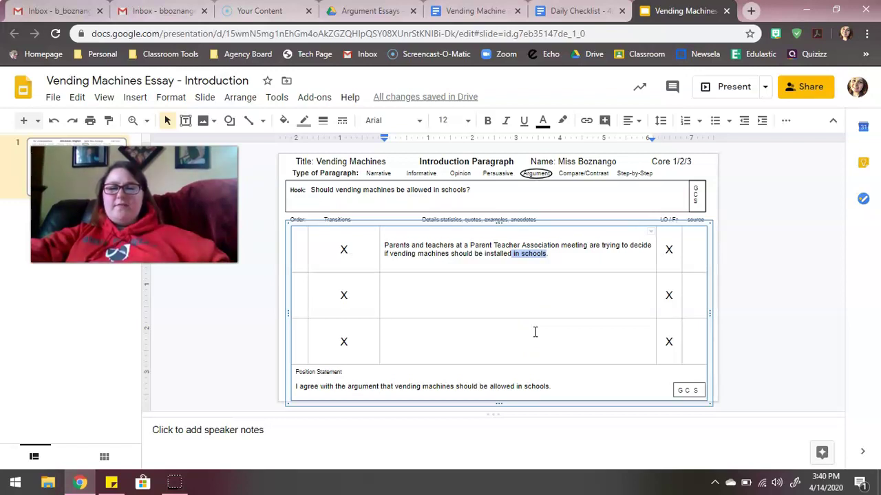
- Replace the highlighted 'in schools' with 'on campus'
{"action": "key", "text": "BackSpace"}
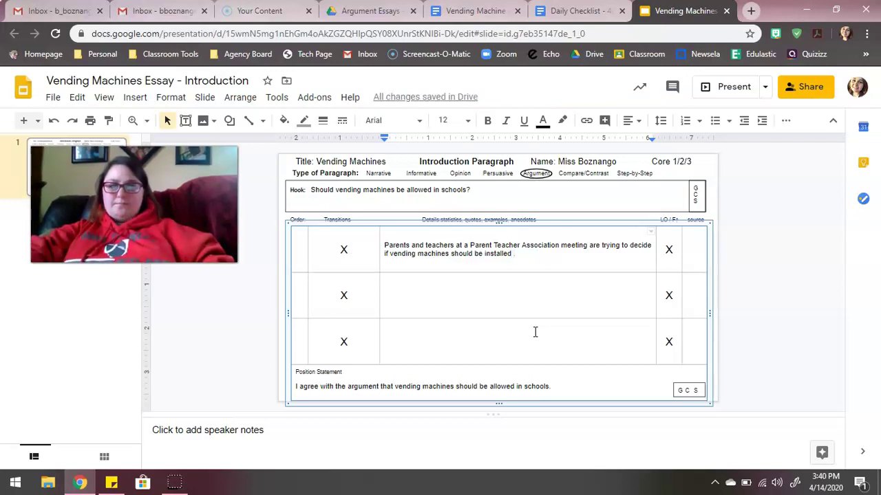
{"action": "type", "text": "o"}
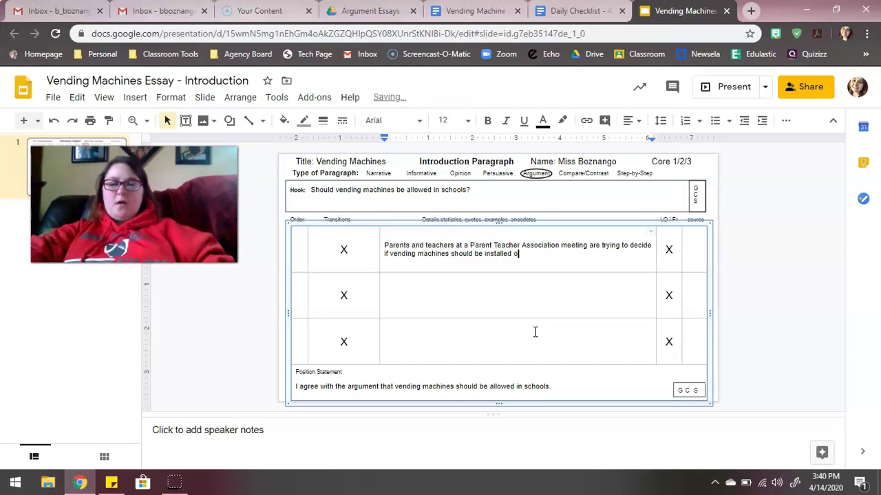
{"action": "type", "text": "n campus"}
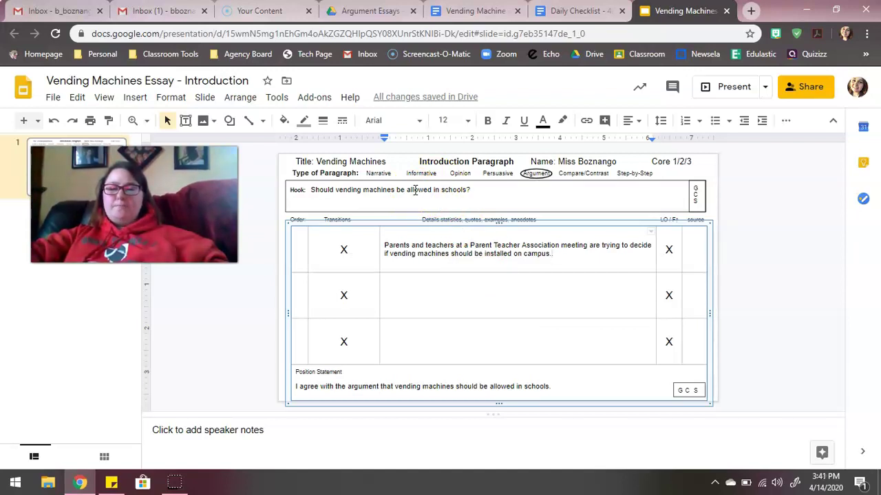
- Replace 'allowed' with 'present' in the hook question, making it 'Should vending machines be present in schools?'
{"action": "double_click", "coordinate": [415, 190]}
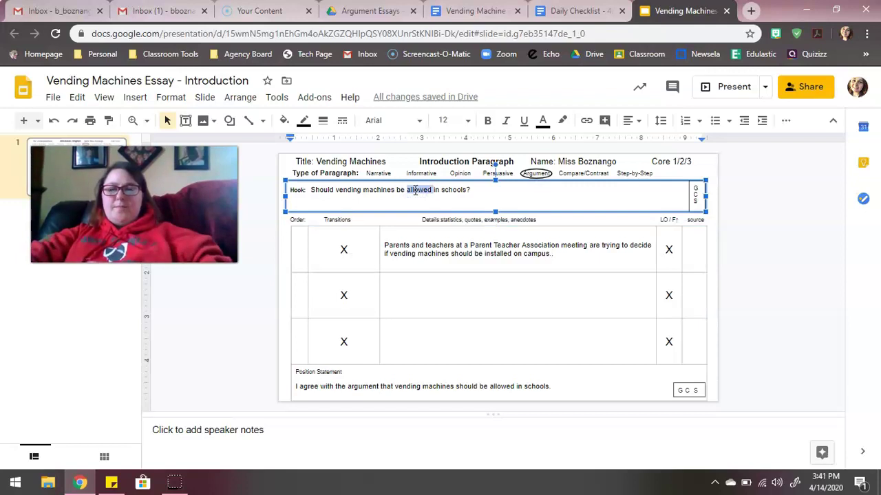
{"action": "type", "text": "present"}
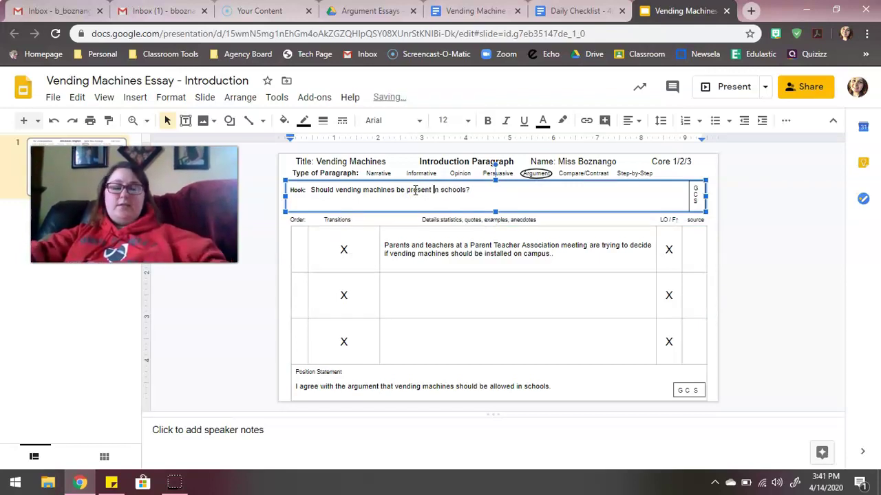
{"action": "left_click", "coordinate": [744, 253]}
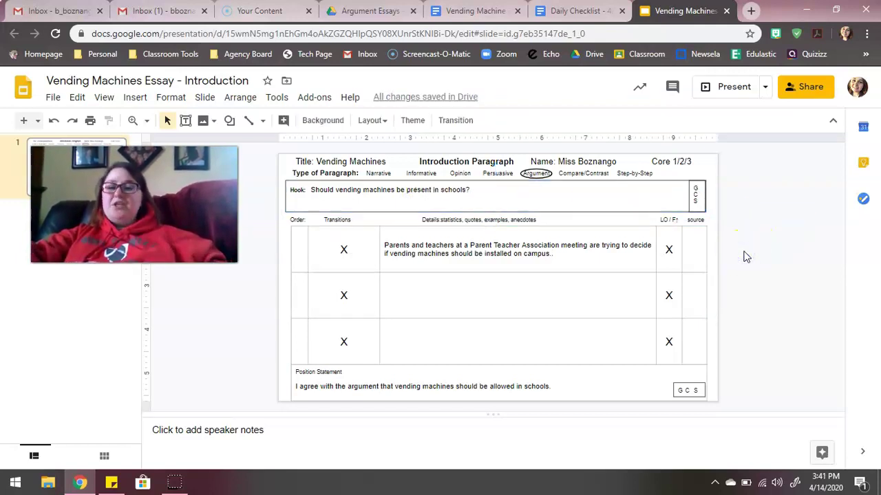